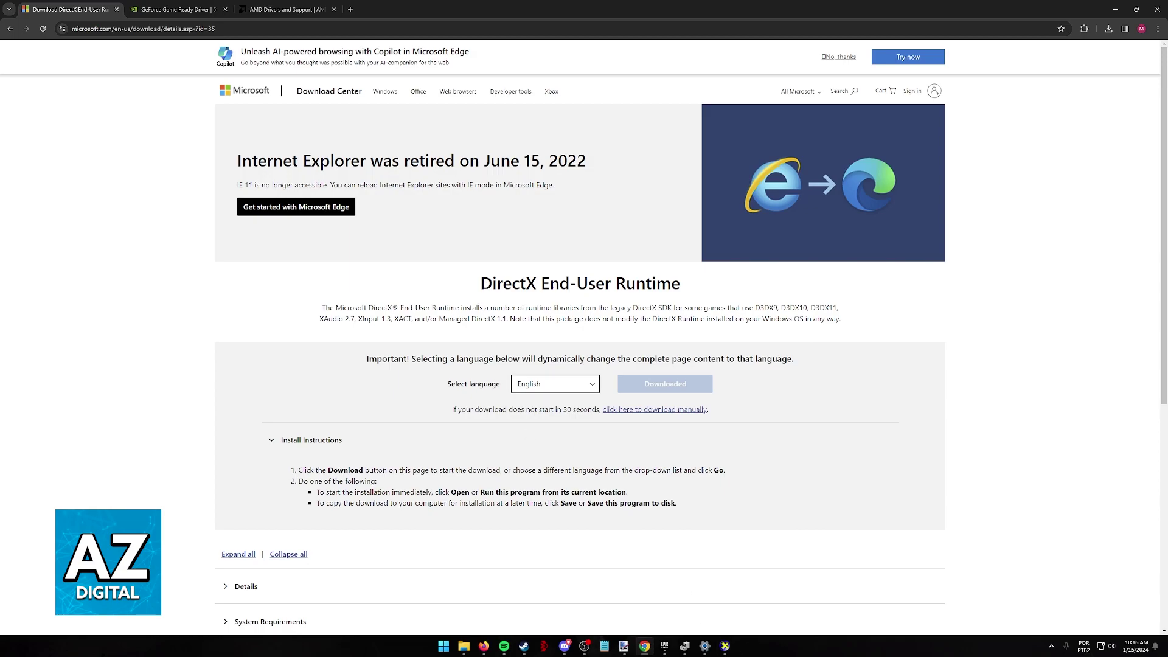
Highlight the DirectX End-User Runtime heading, then clear the selection.
double_click(482, 289)
drag(541, 286, 680, 286)
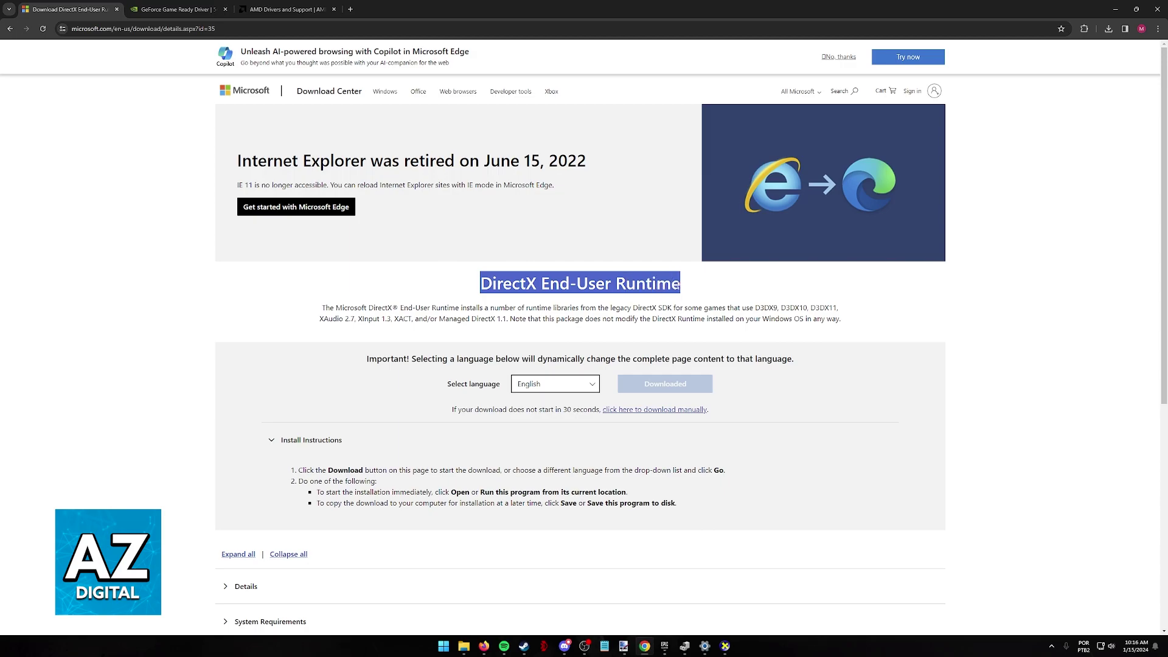
click(470, 250)
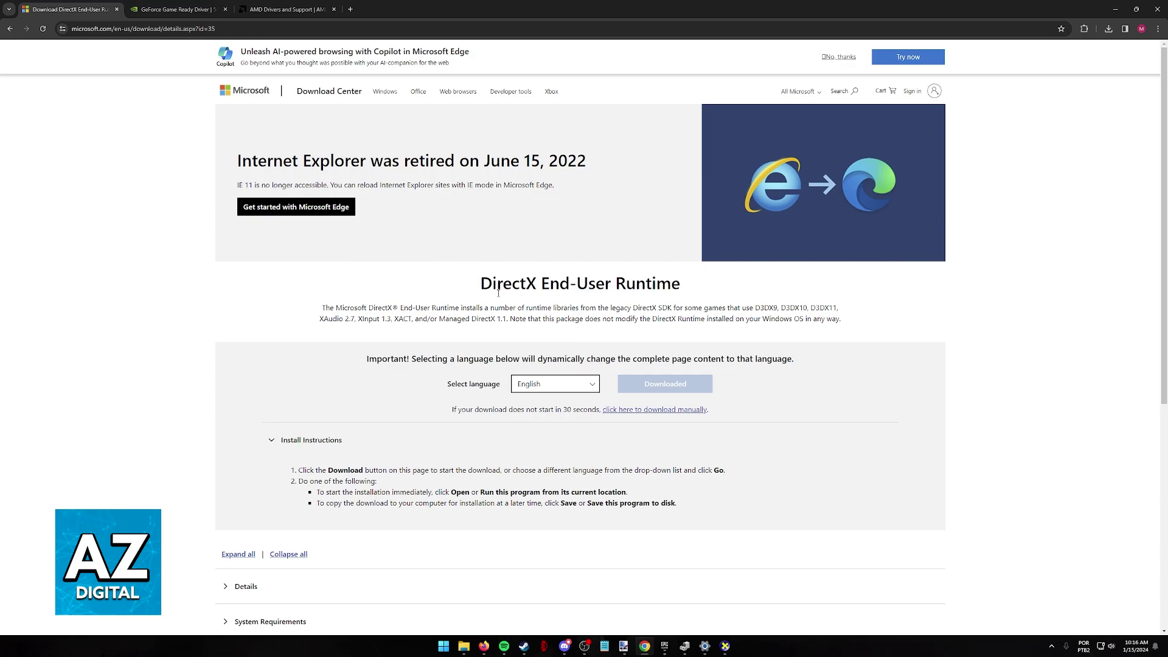
Keep English as the language, download the DirectX runtime installer and show recent downloads.
scroll(596, 390, down, 3)
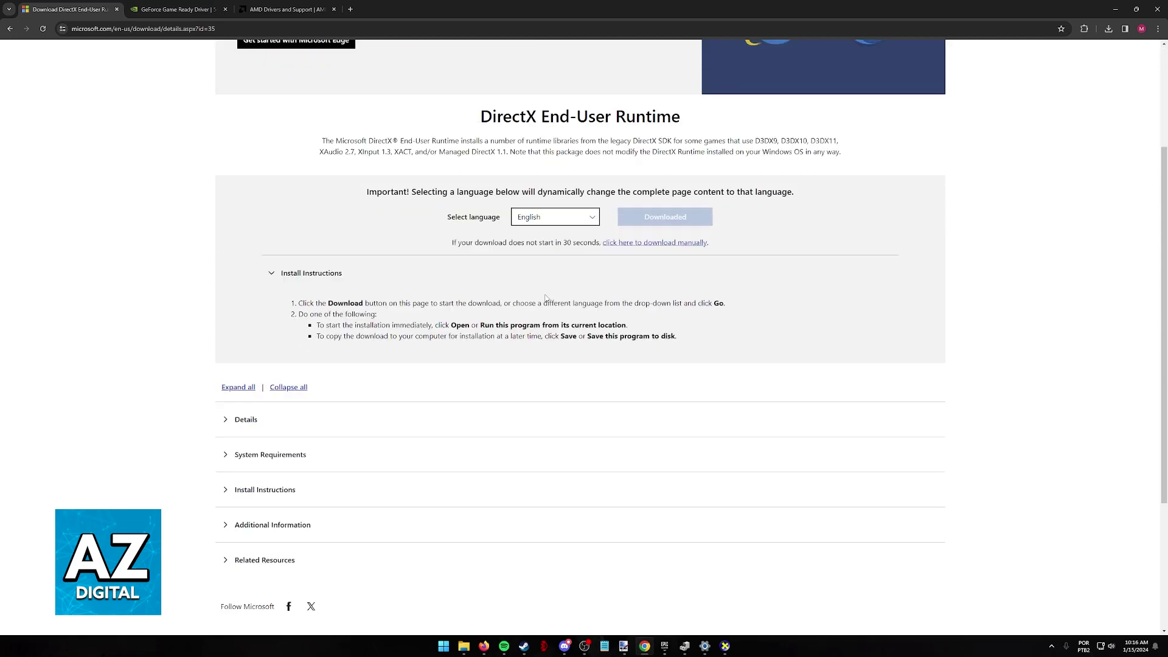
scroll(597, 389, up, 2)
click(562, 339)
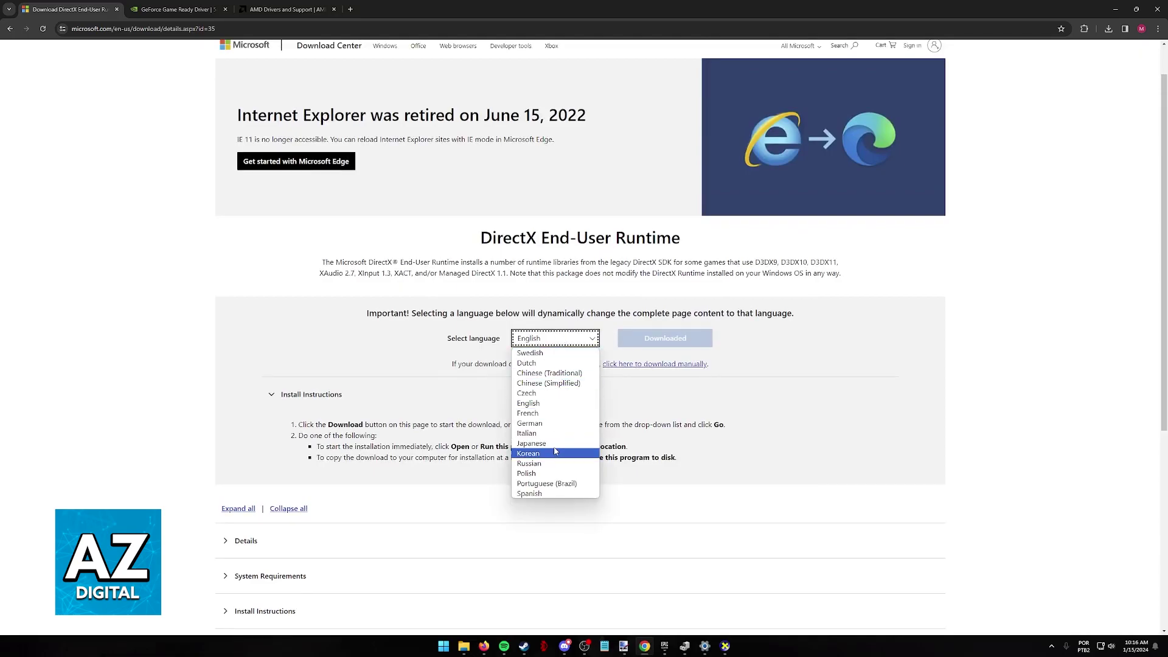
click(500, 396)
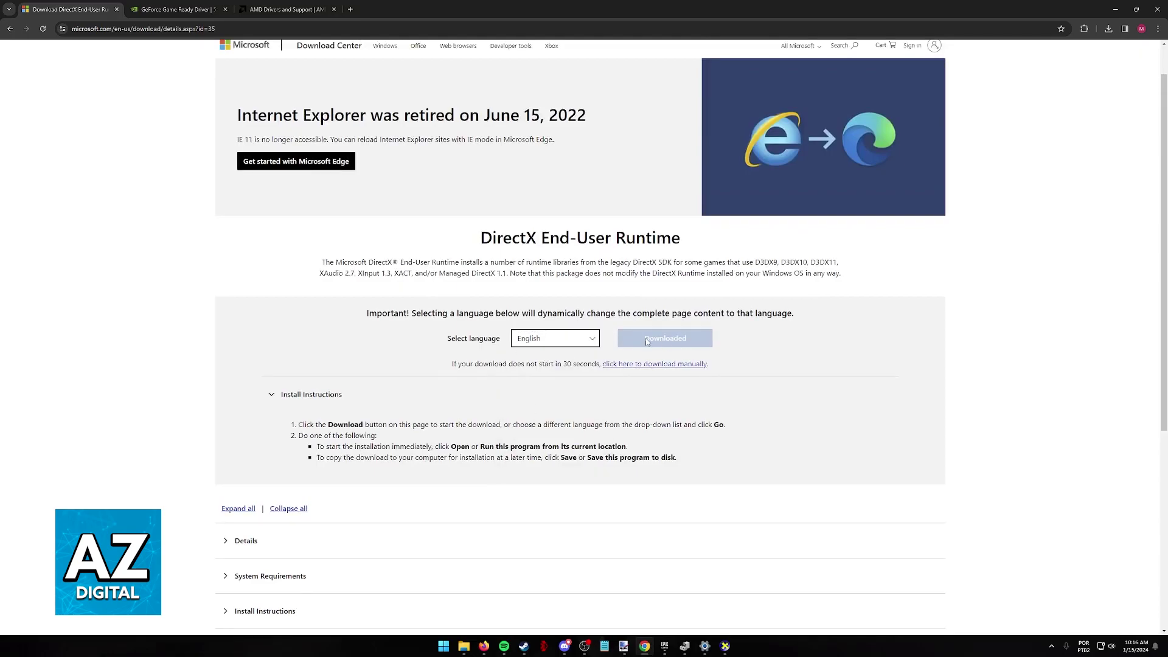
click(1109, 30)
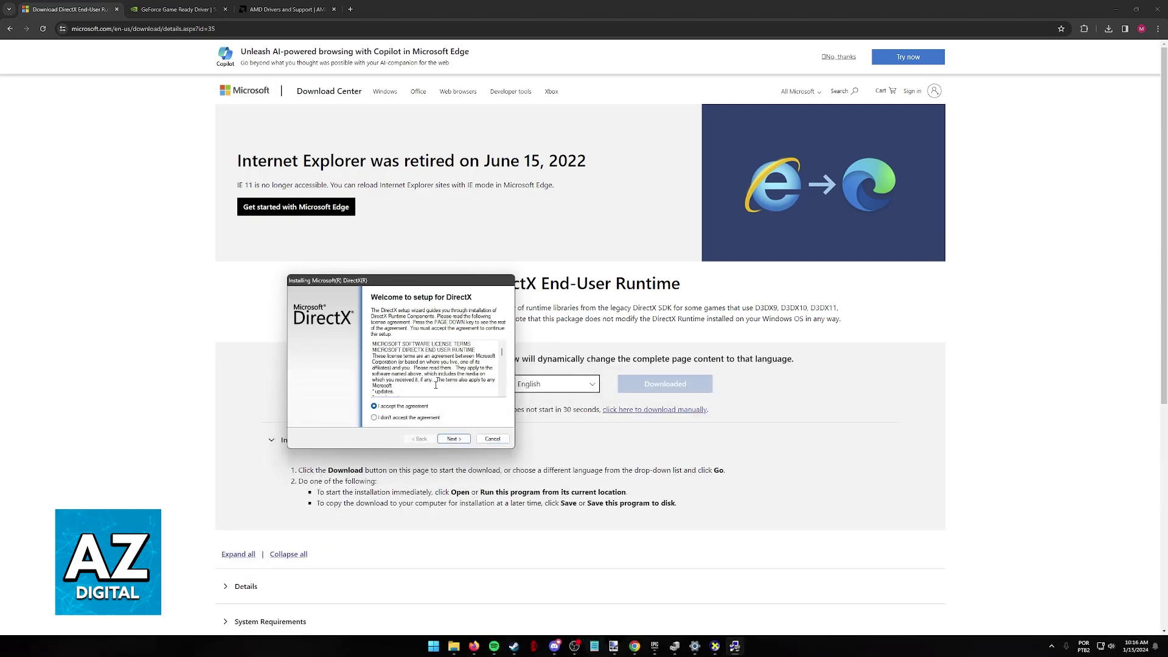
Accept the DirectX license, untick the Bing Bar offer, and return to the license page.
drag(504, 352, 509, 395)
click(454, 438)
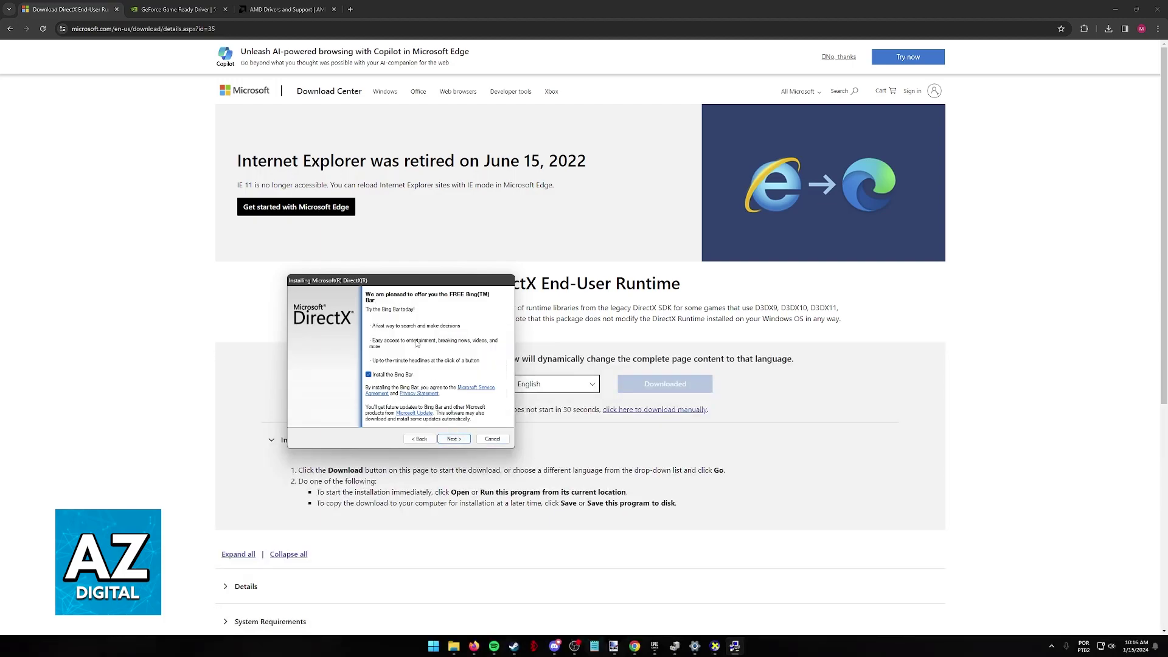
drag(433, 288, 523, 324)
click(457, 411)
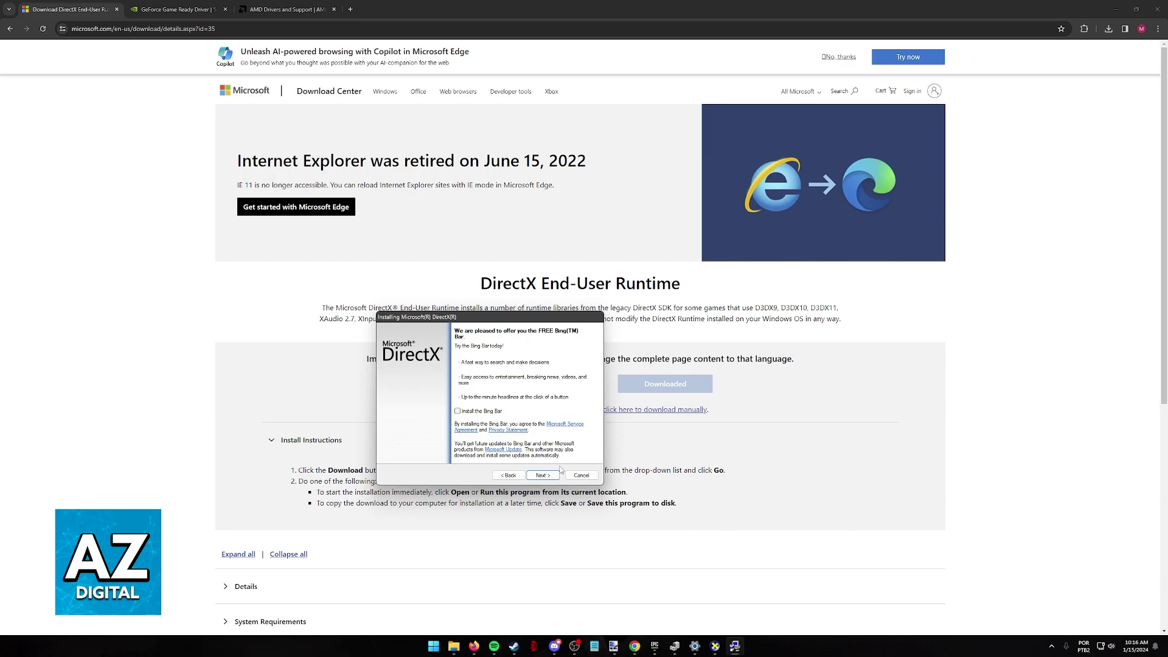
click(507, 475)
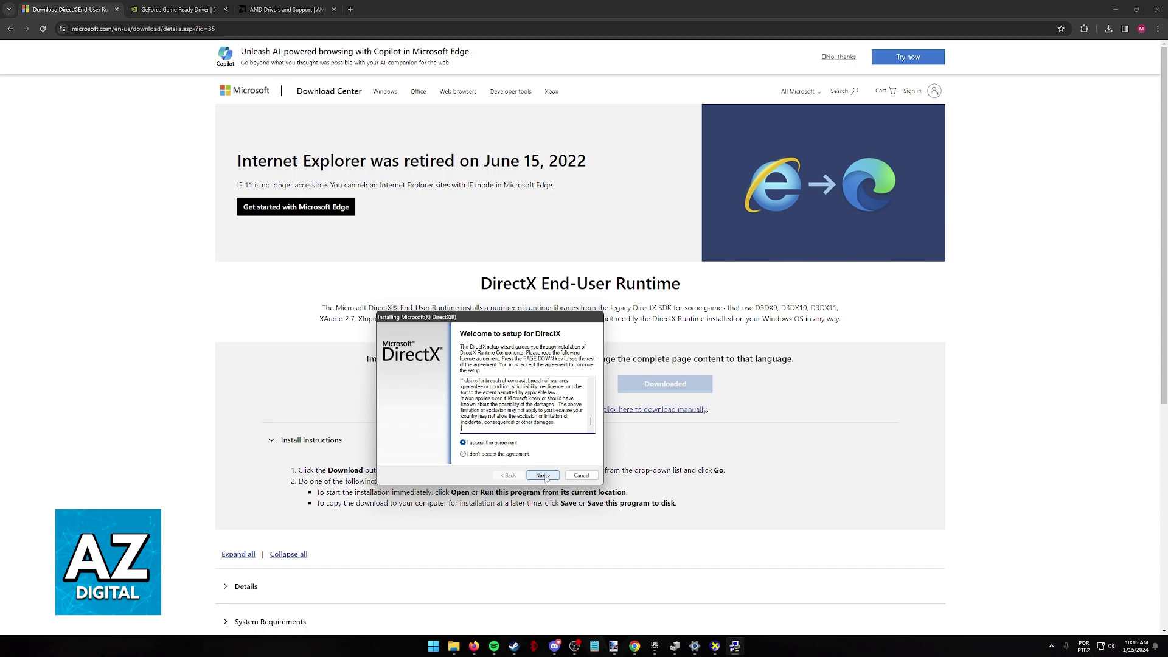
Cancel the DirectX installation and bring up Windows Update settings.
scroll(587, 428, up, 10)
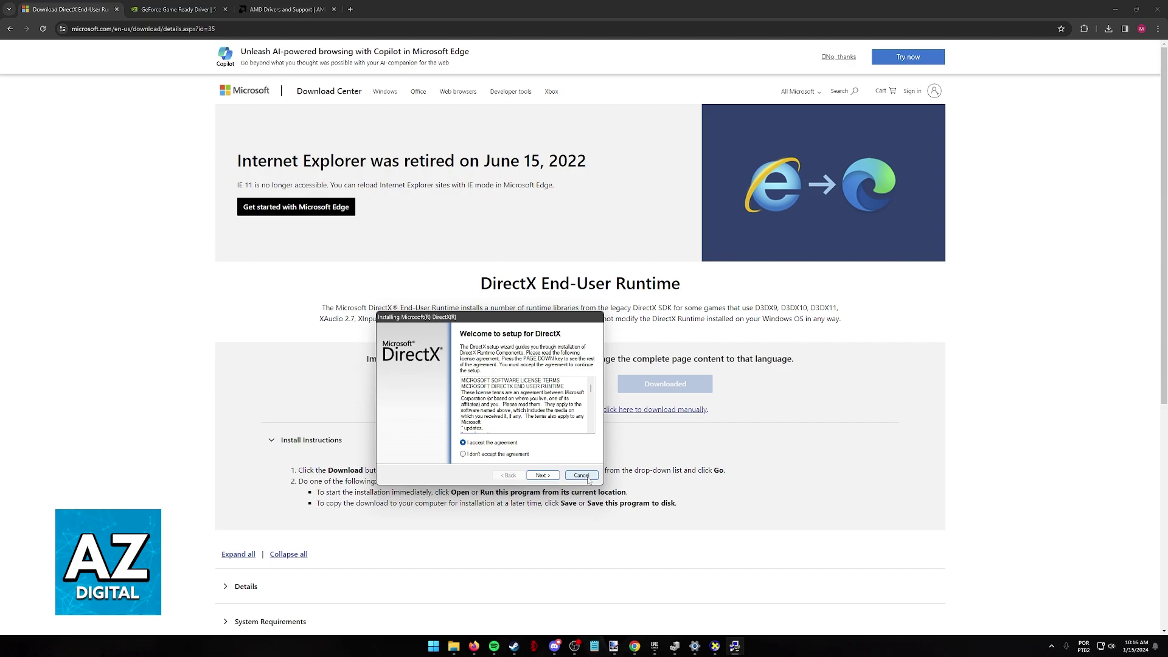
click(581, 475)
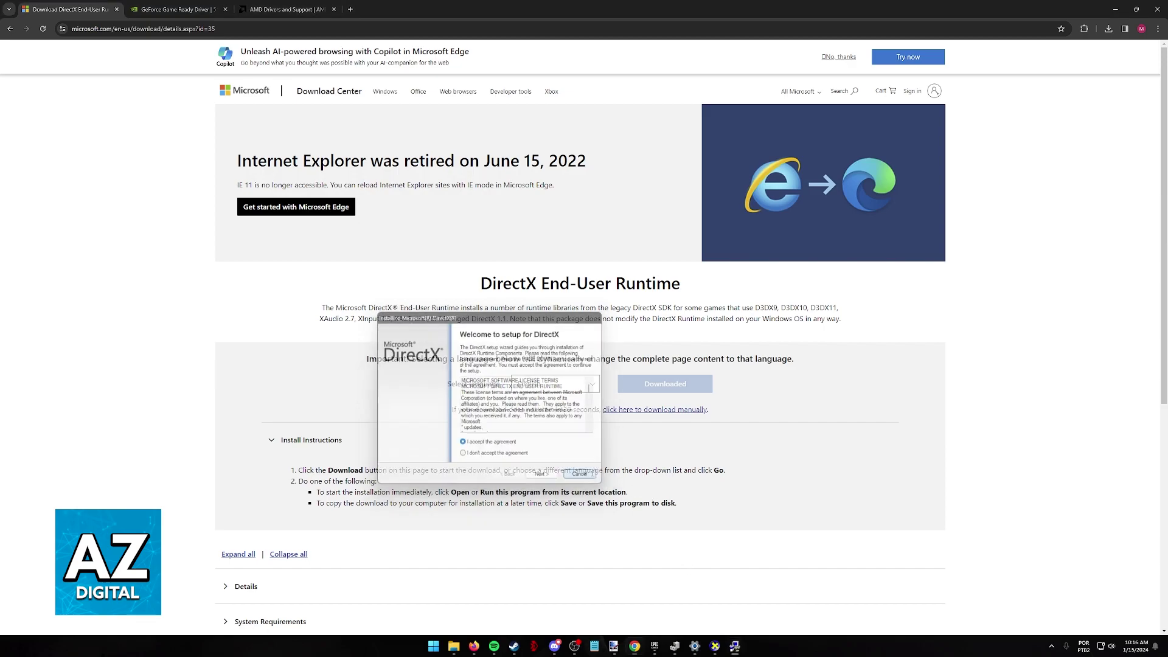
click(704, 646)
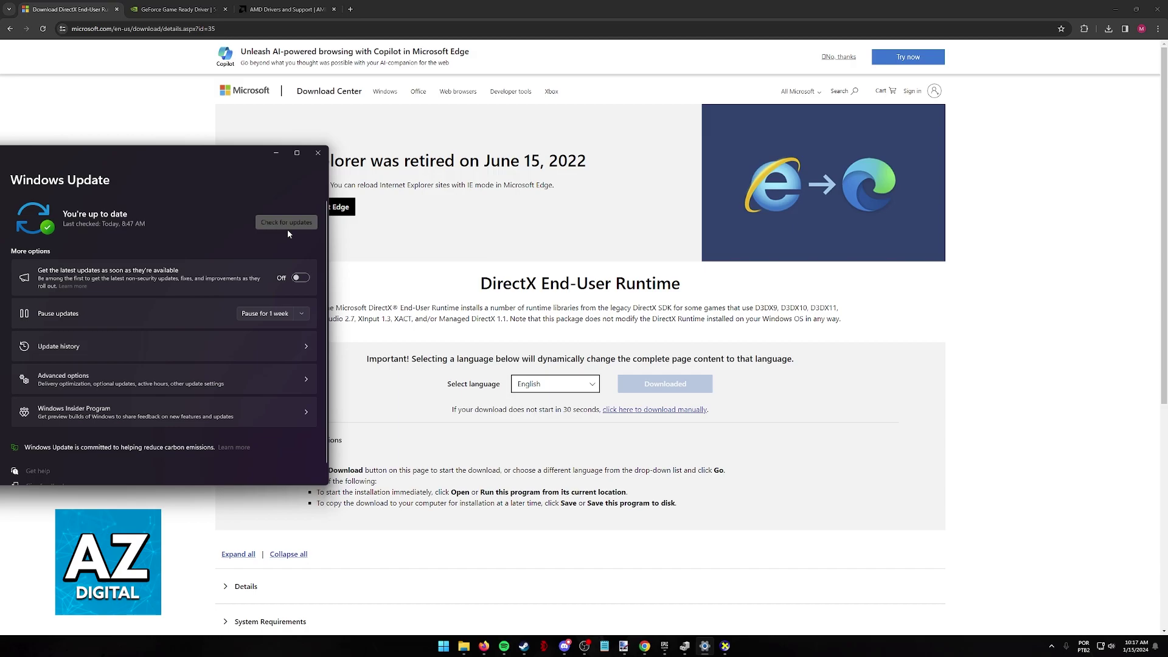
After seeing Windows Update report up to date, return to the Chrome DirectX download page.
click(490, 248)
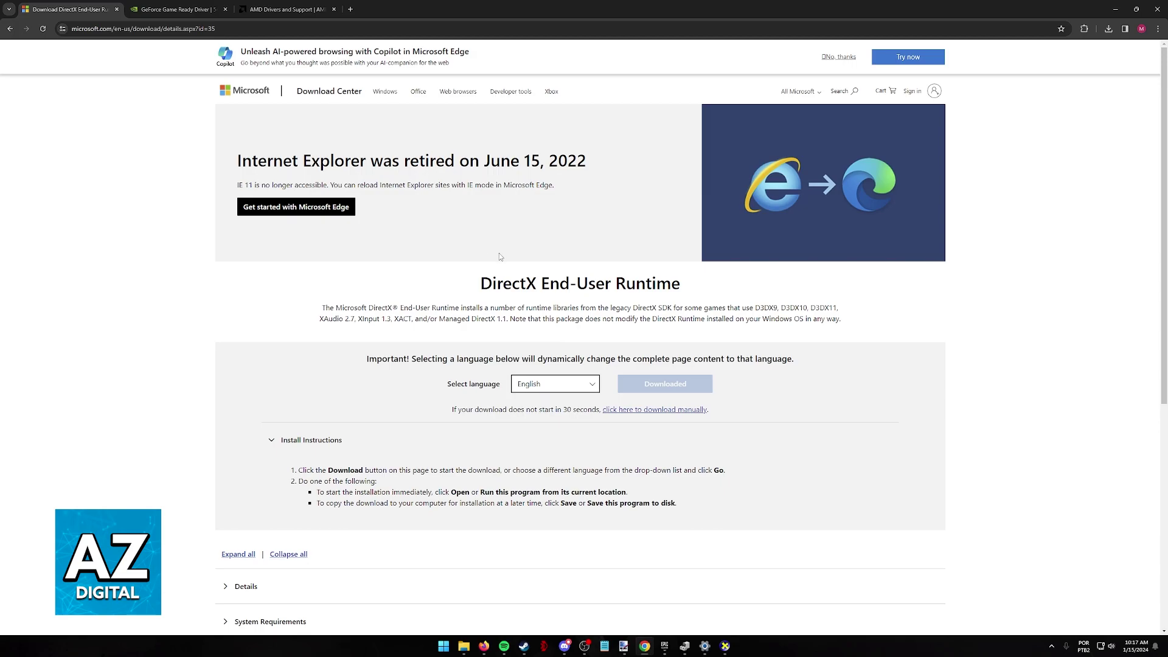
In Device Manager, expand Display adapters and select the AMD Radeon RX 7900 XTX.
key(alt+Tab)
drag(254, 260, 624, 260)
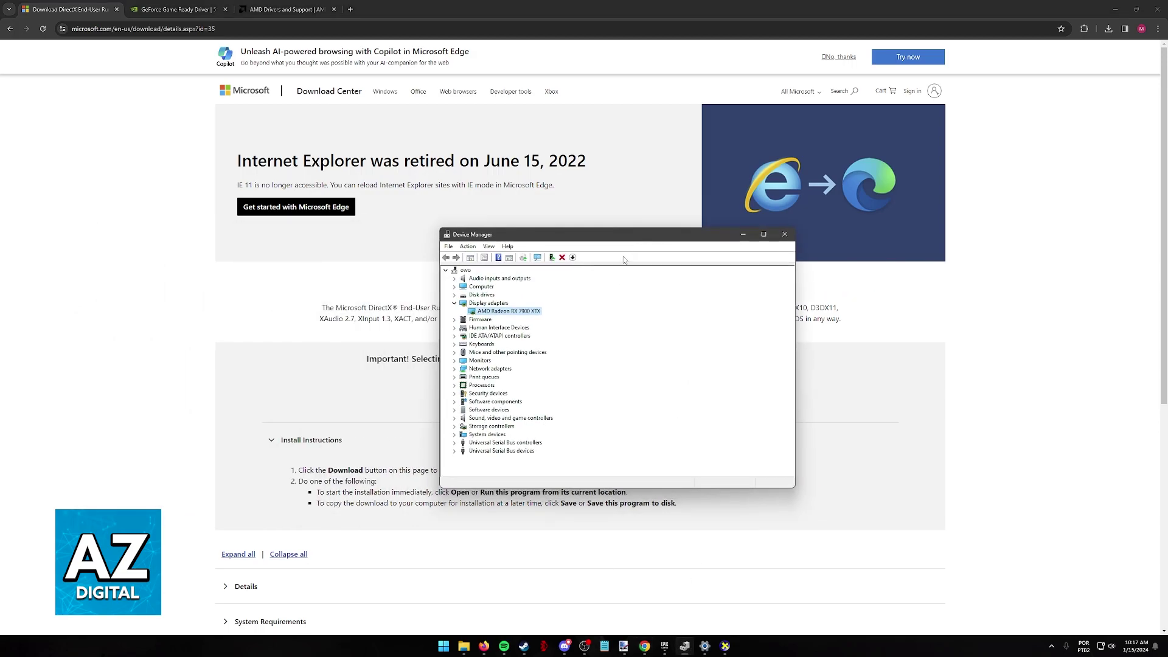
click(454, 303)
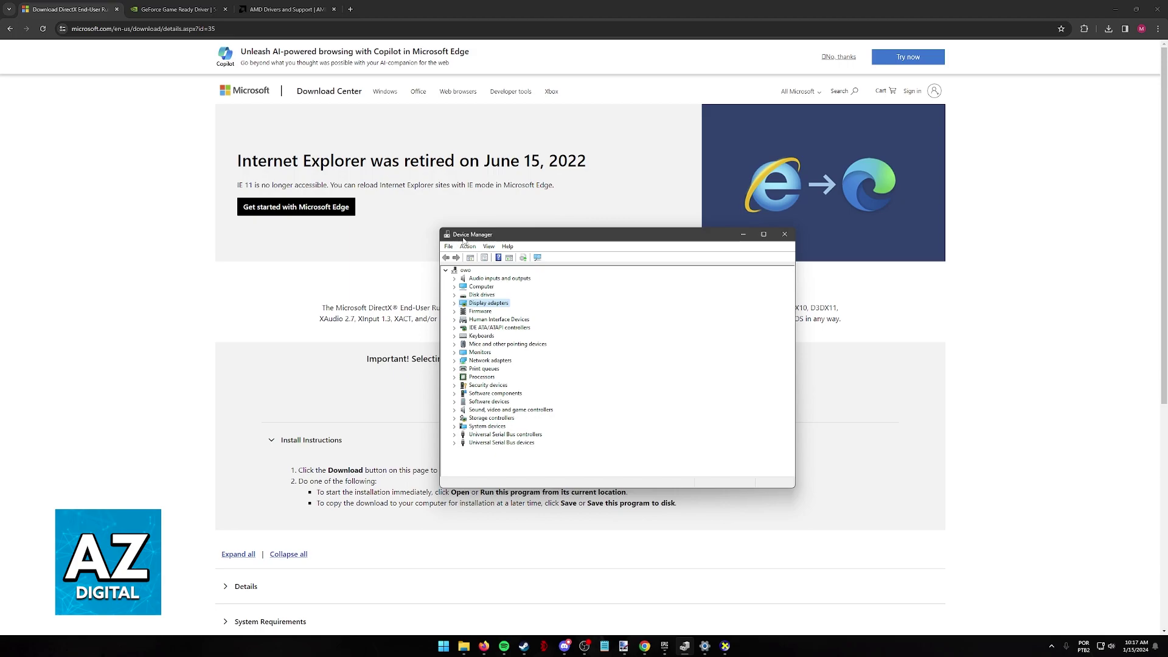
mouse_move(517, 238)
mouse_down()
mouse_move(499, 236)
mouse_move(519, 235)
mouse_up()
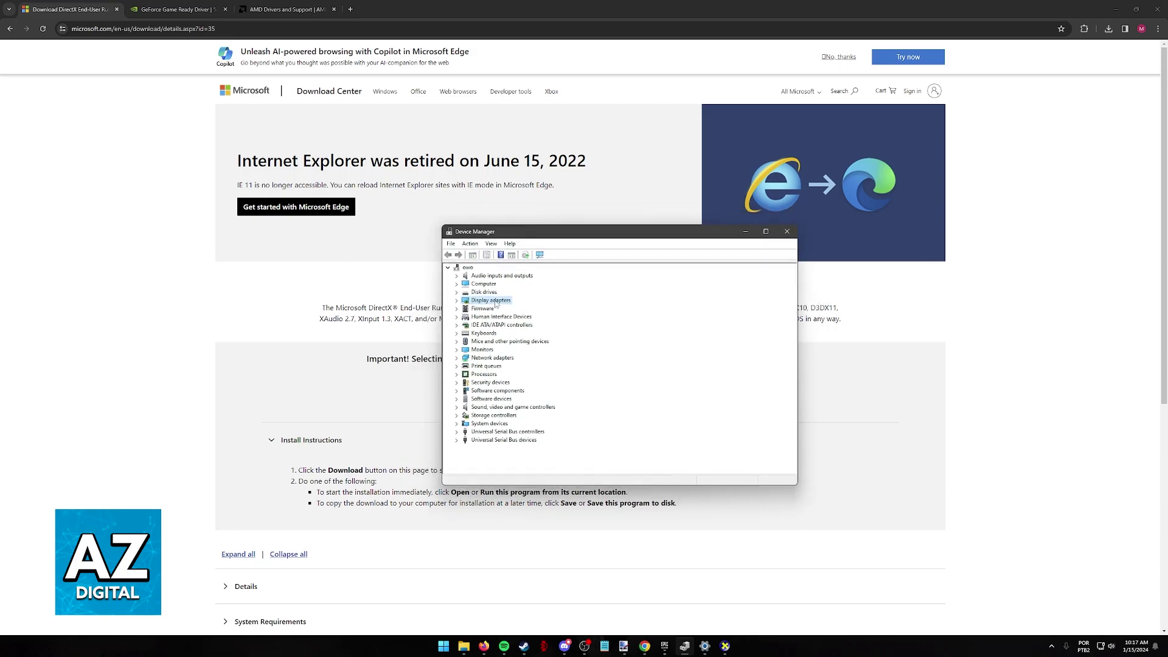
click(457, 300)
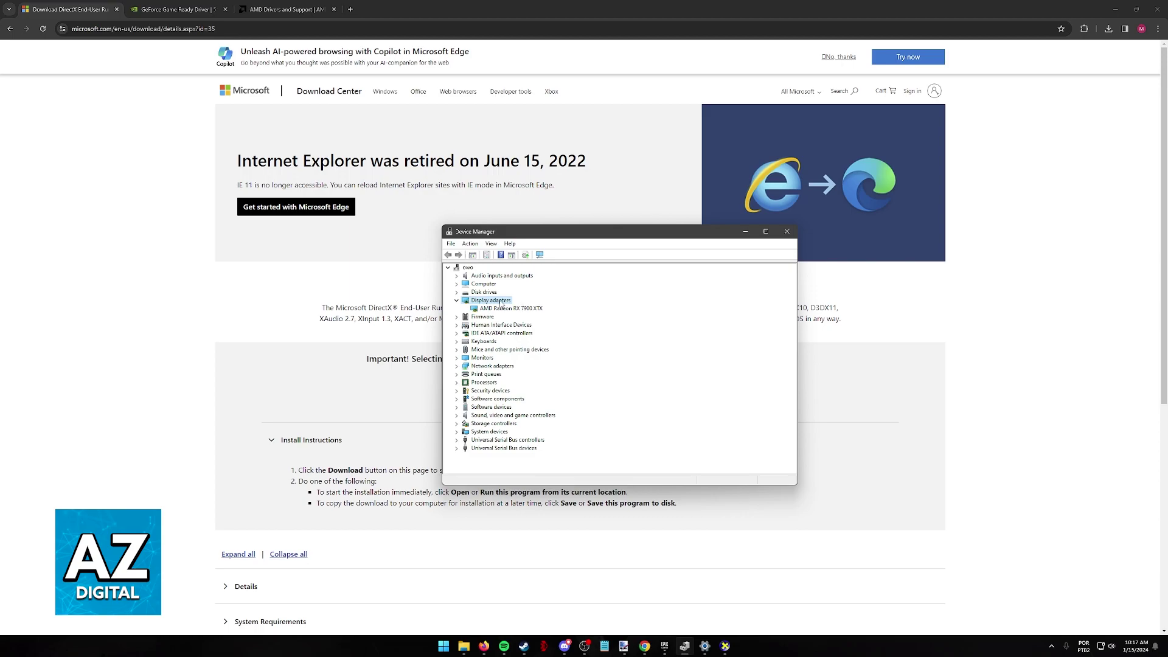
click(513, 309)
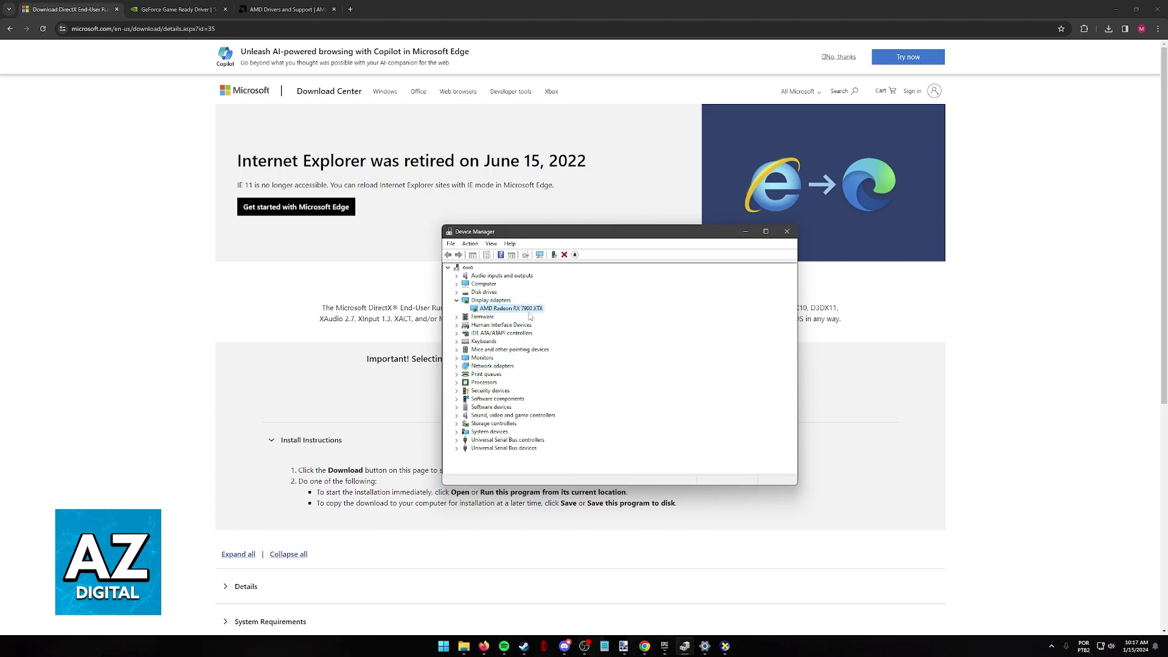
Review the Radeon RX 7900 XTX's Update driver options, then close the dialog.
right_click(498, 309)
click(497, 309)
right_click(497, 310)
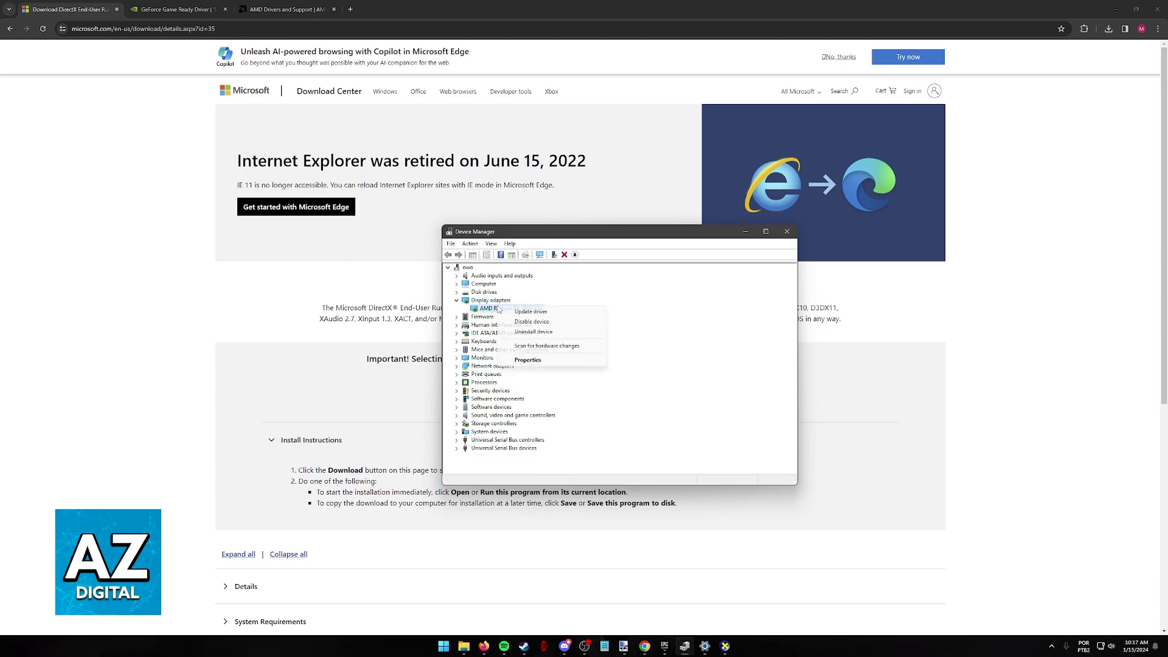
click(521, 311)
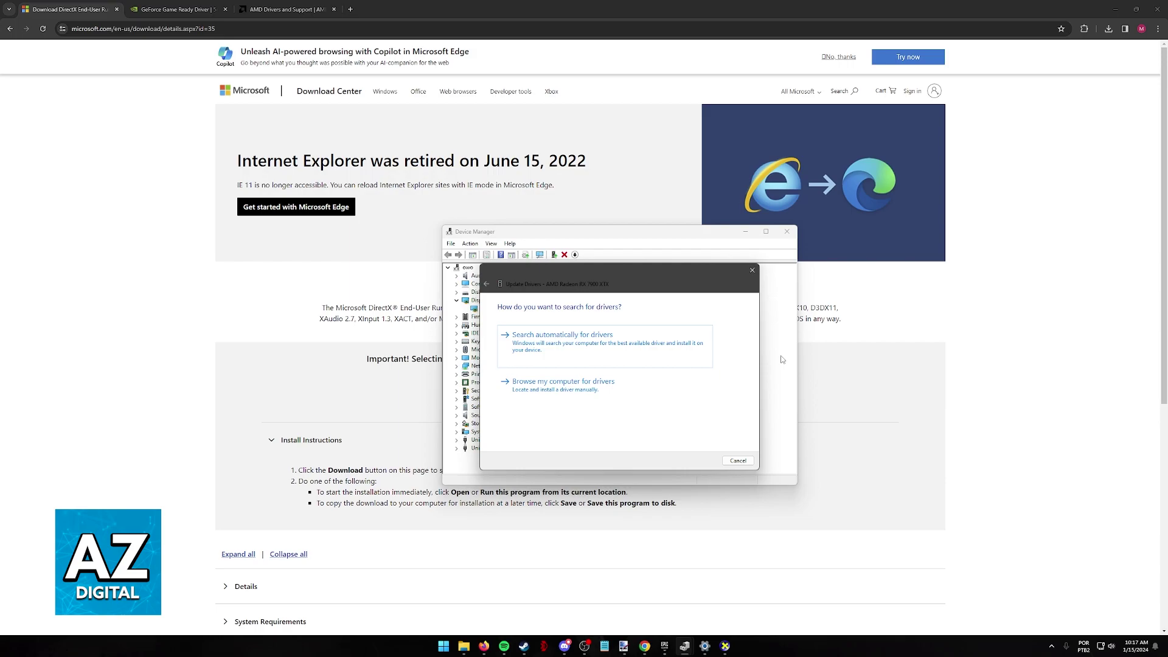
click(752, 270)
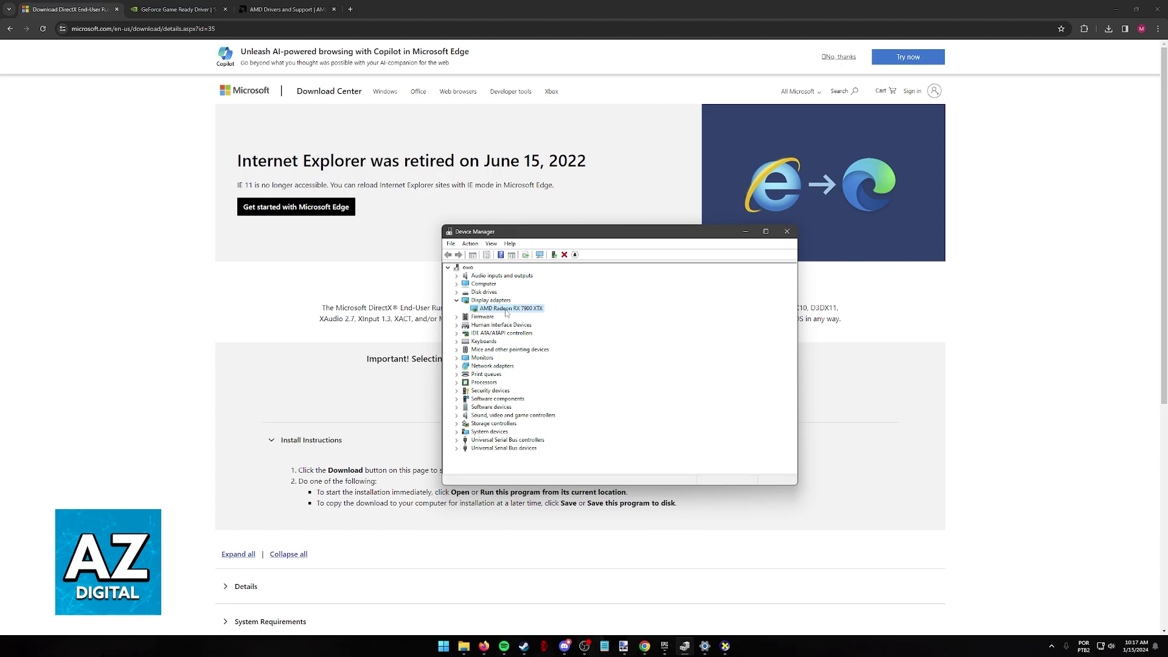
right_click(506, 310)
key(Escape)
Return to the NVIDIA driver search form and glance back at Device Manager.
click(176, 9)
key(alt+Left)
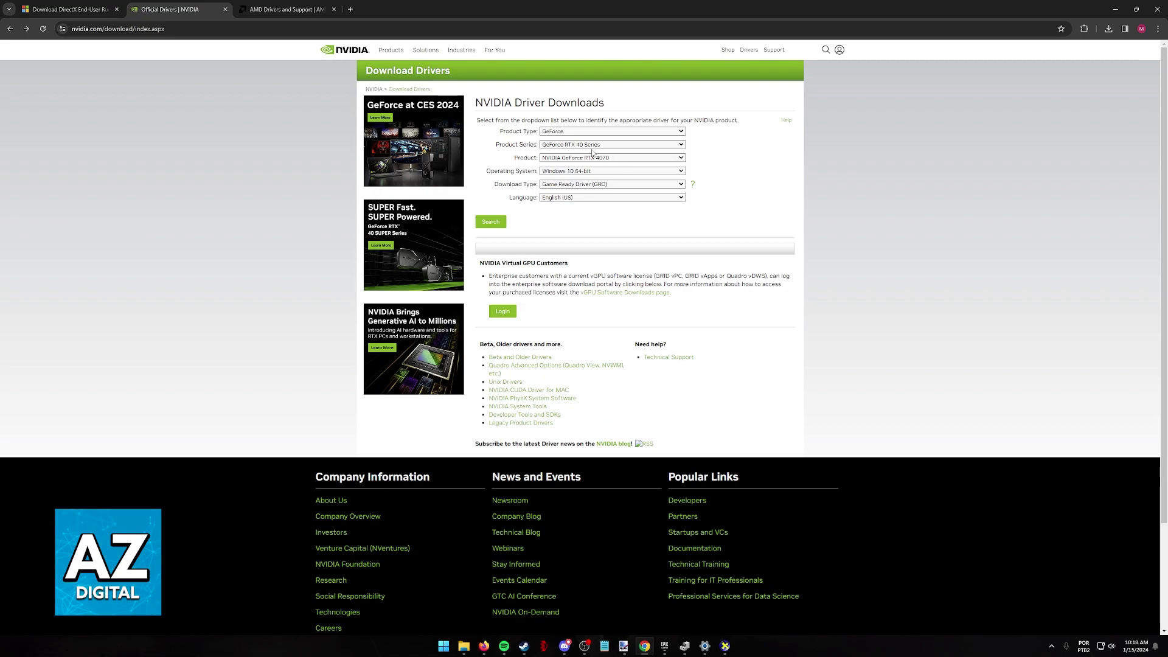
click(685, 646)
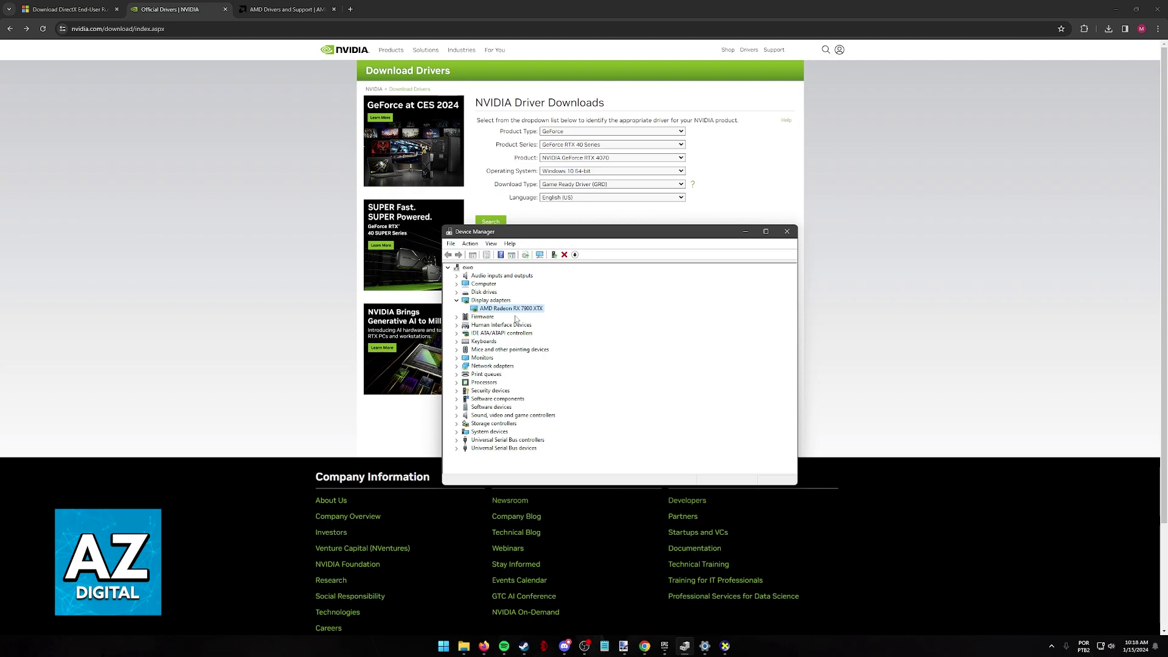
Search NVIDIA drivers for a GeForce RTX 40 Series card.
click(599, 145)
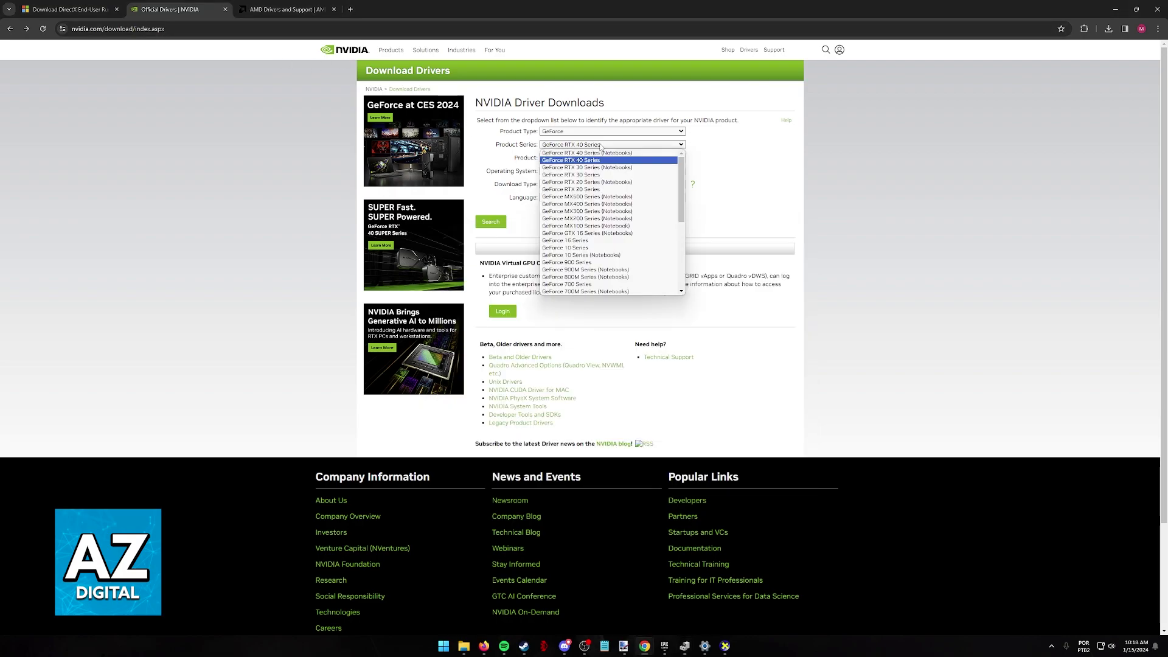
click(585, 160)
click(588, 158)
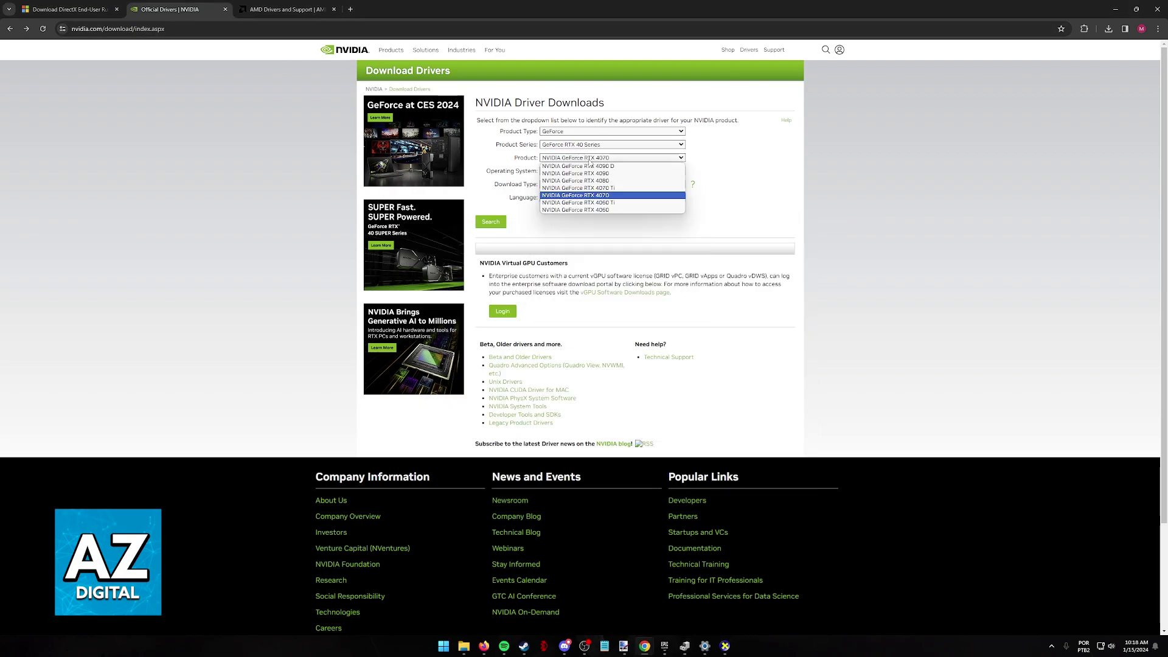
click(577, 187)
click(490, 221)
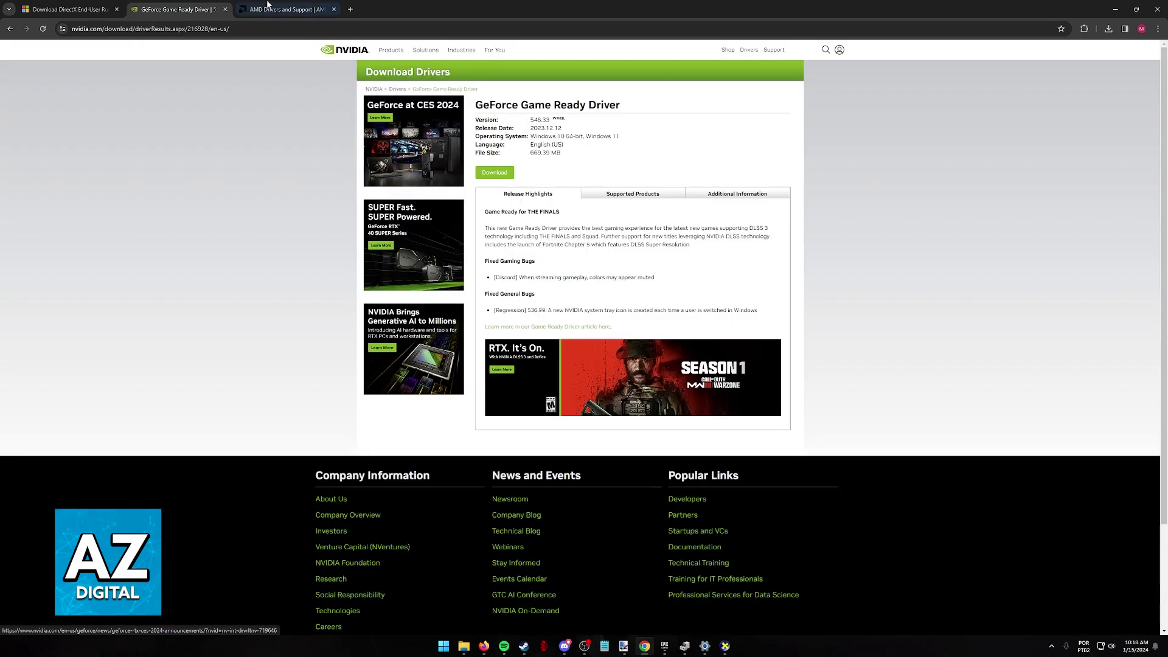
key(ctrl+Tab)
Choose Graphics > Radeon RX 7000 Series > RX 7900 Series > AMD Radeon RX 7900 XTX.
click(244, 375)
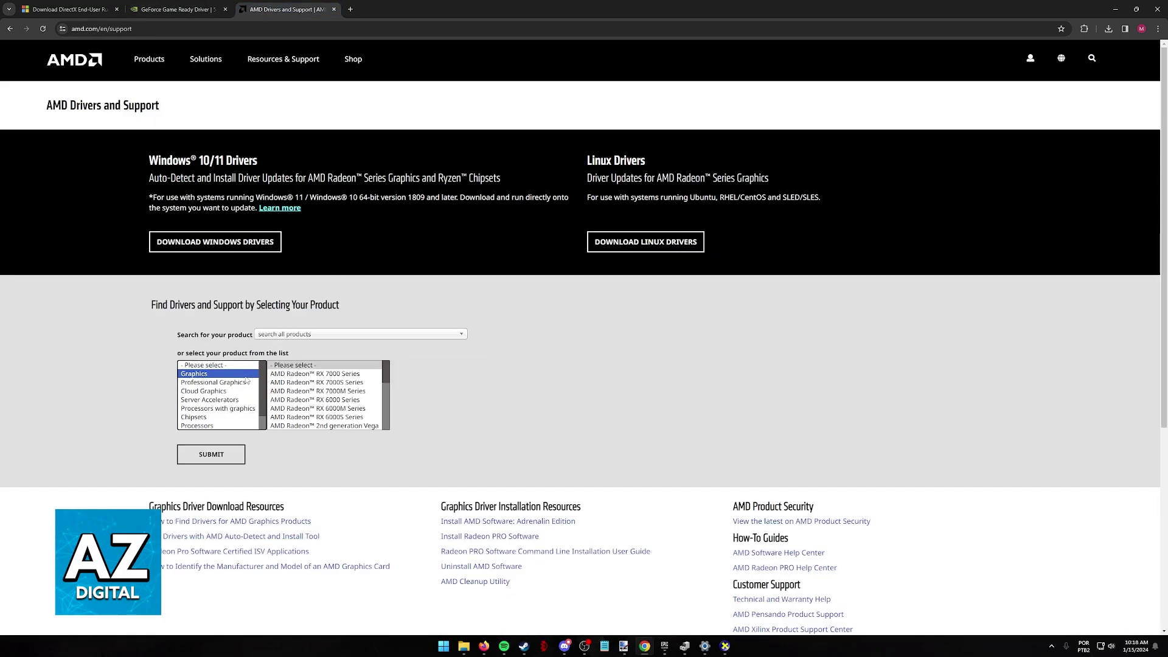
click(329, 375)
click(451, 375)
click(555, 374)
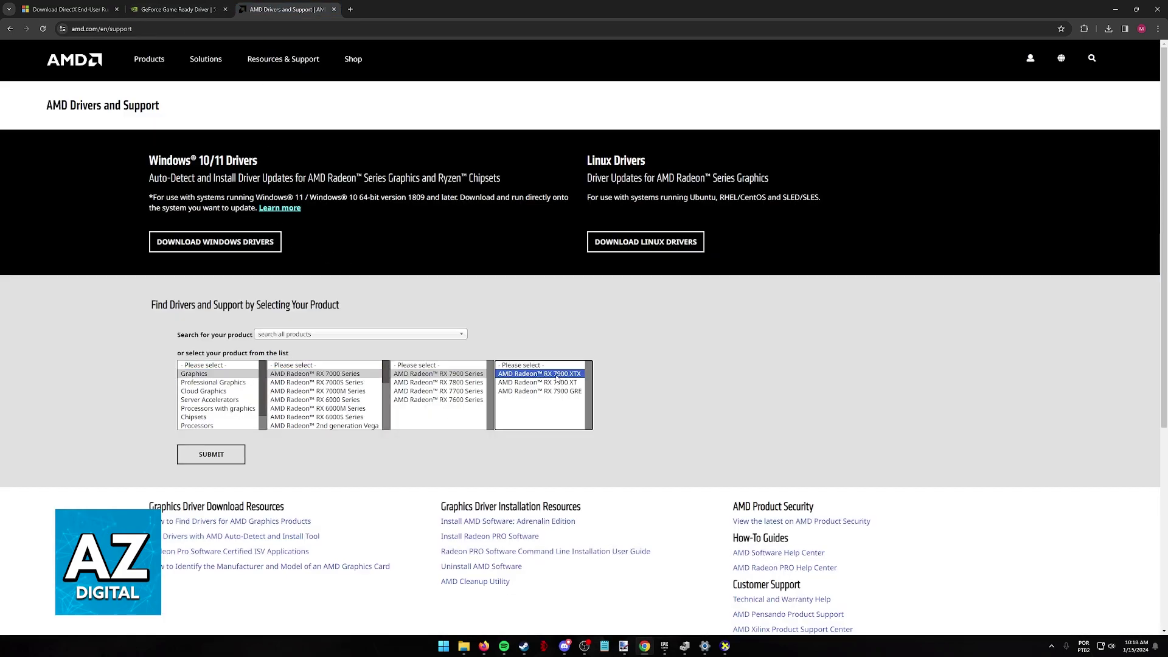